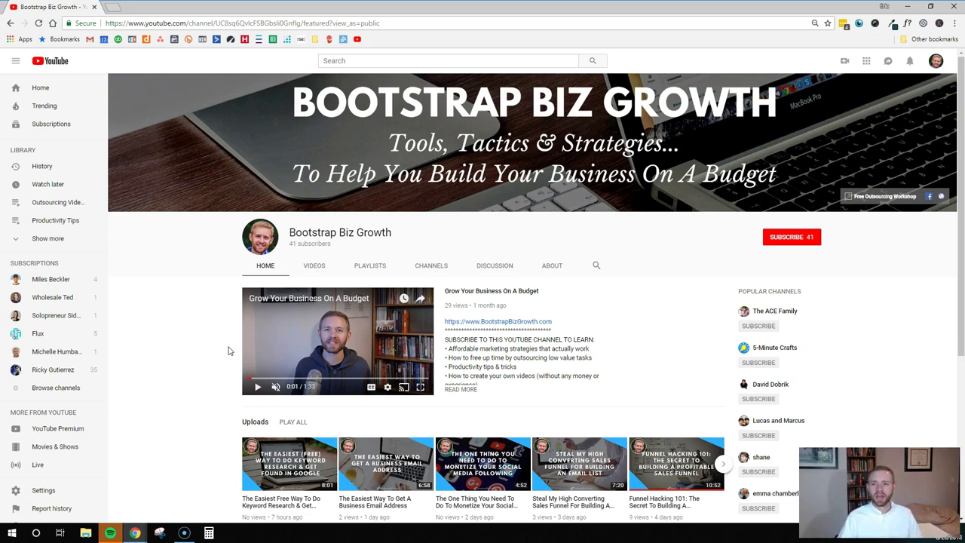
Play the 'Grow Your Business On A Budget' channel trailer and pause it a few seconds in.
{"action": "left_click", "coordinate": [251, 353]}
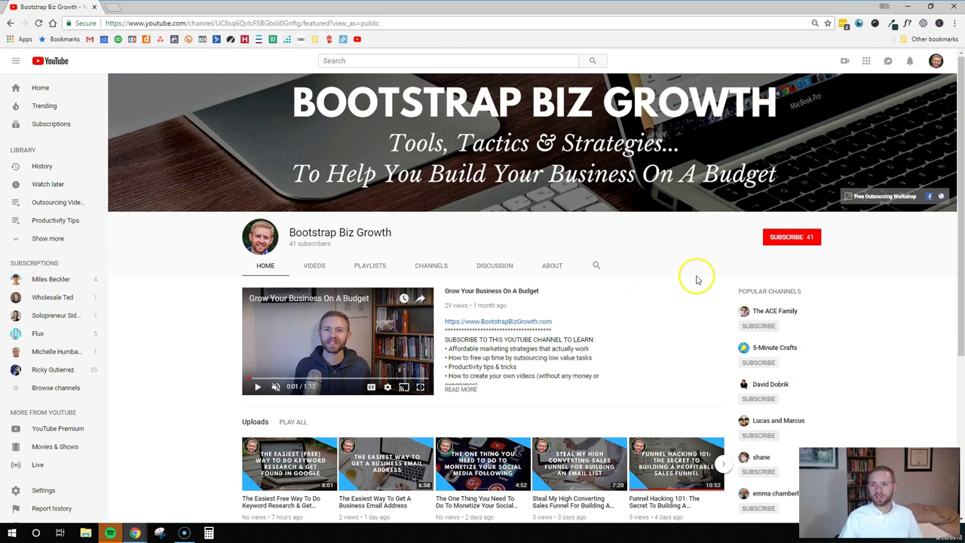
{"action": "left_click", "coordinate": [258, 386]}
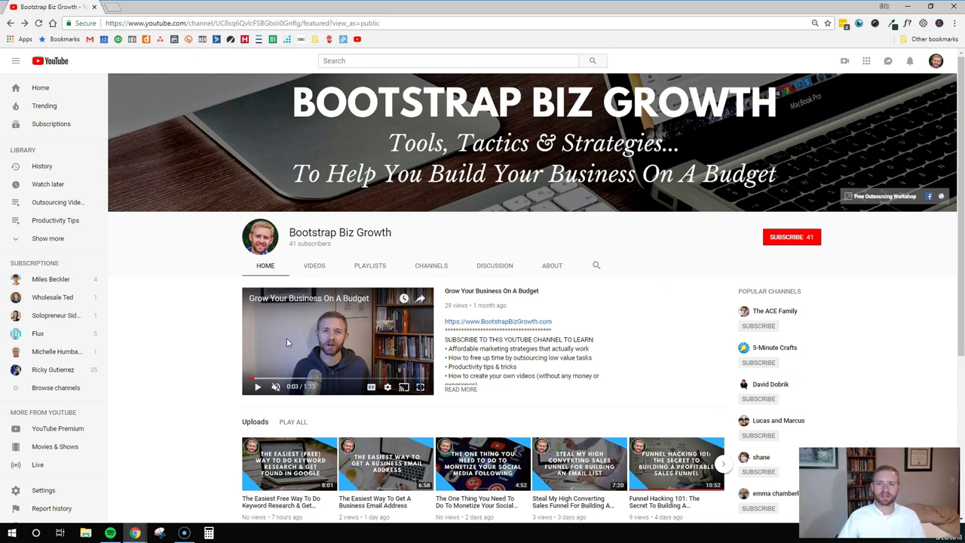
In a new browser tab, load youtube.com and go to the Upload video page via Create.
{"action": "left_click", "coordinate": [113, 7]}
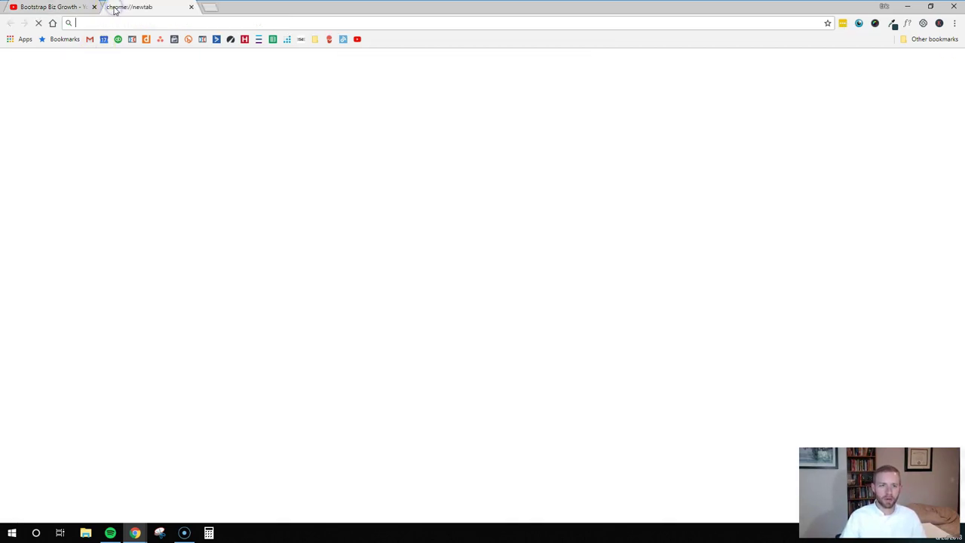
{"action": "type", "text": "yoy"}
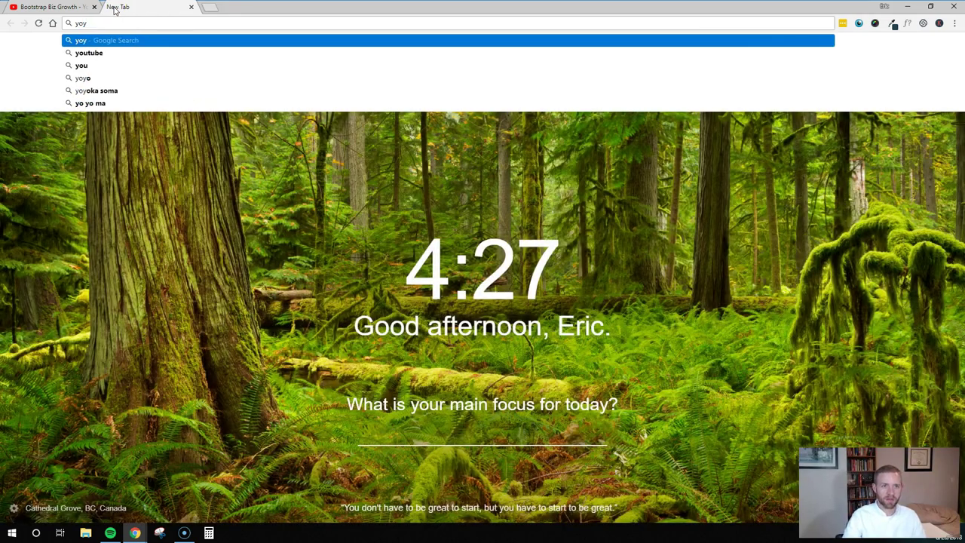
{"action": "key", "text": "BackSpace"}
{"action": "type", "text": "u"}
{"action": "key", "text": "Return"}
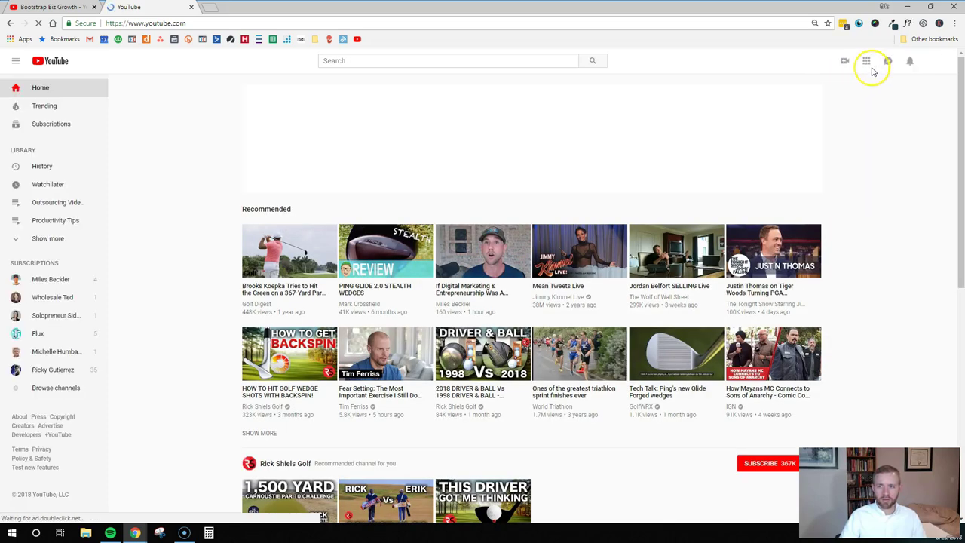
{"action": "left_click", "coordinate": [844, 63]}
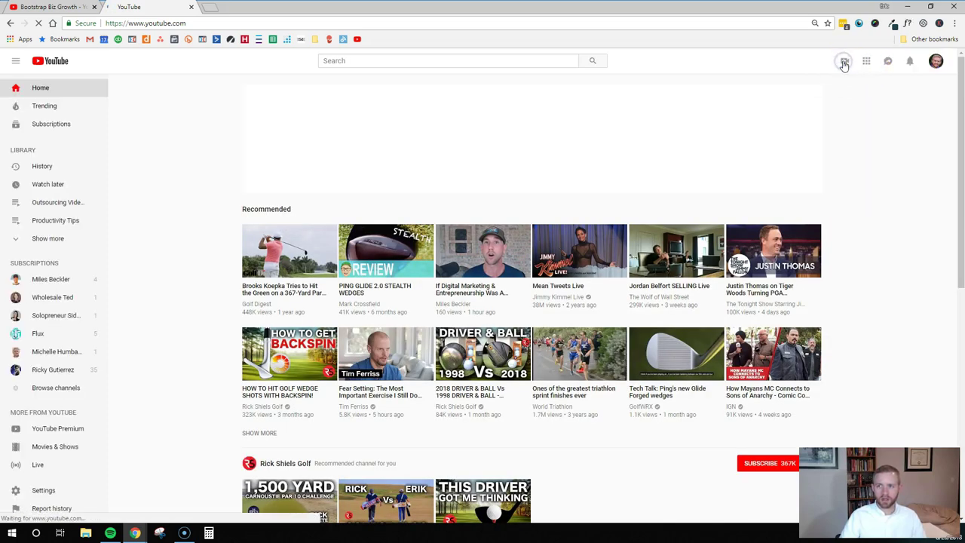
{"action": "left_click", "coordinate": [864, 83]}
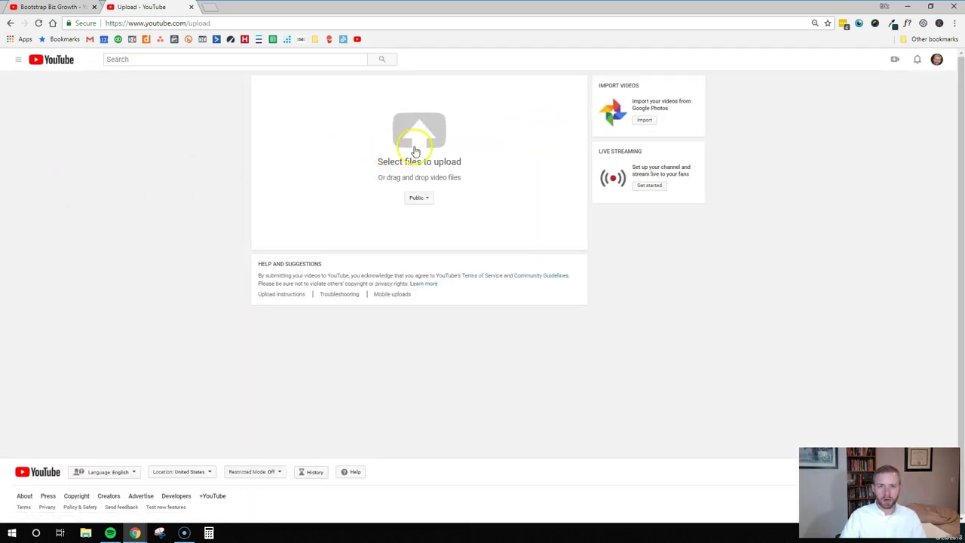
Upload '3 Types Of Videos That Complete Beginners Can Make' from Desktop > unedited videos.
{"action": "left_click", "coordinate": [415, 151]}
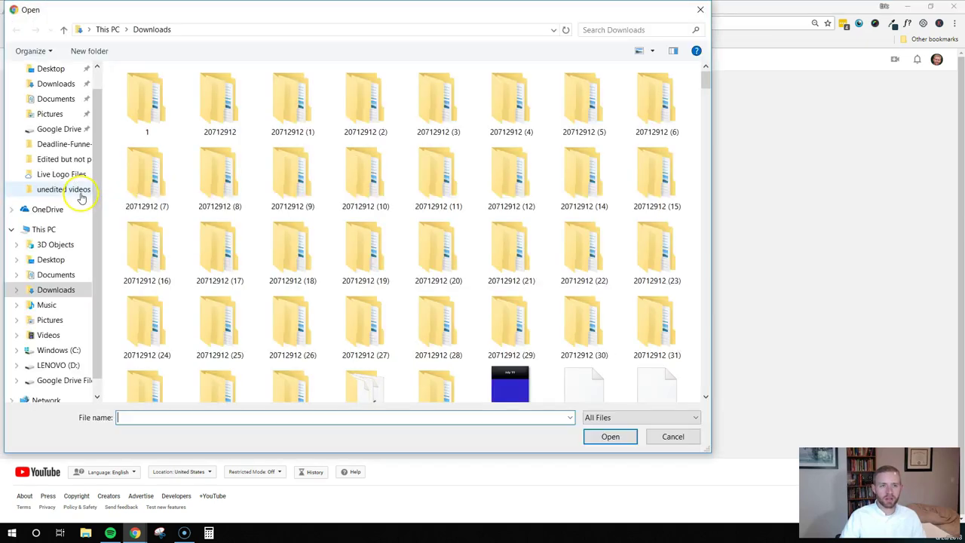
{"action": "left_click", "coordinate": [47, 69]}
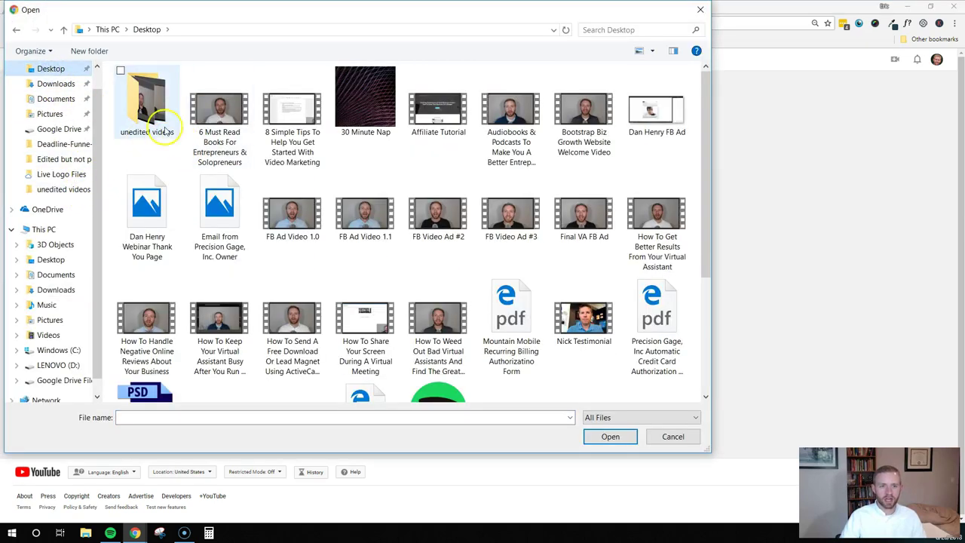
{"action": "double_click", "coordinate": [170, 134]}
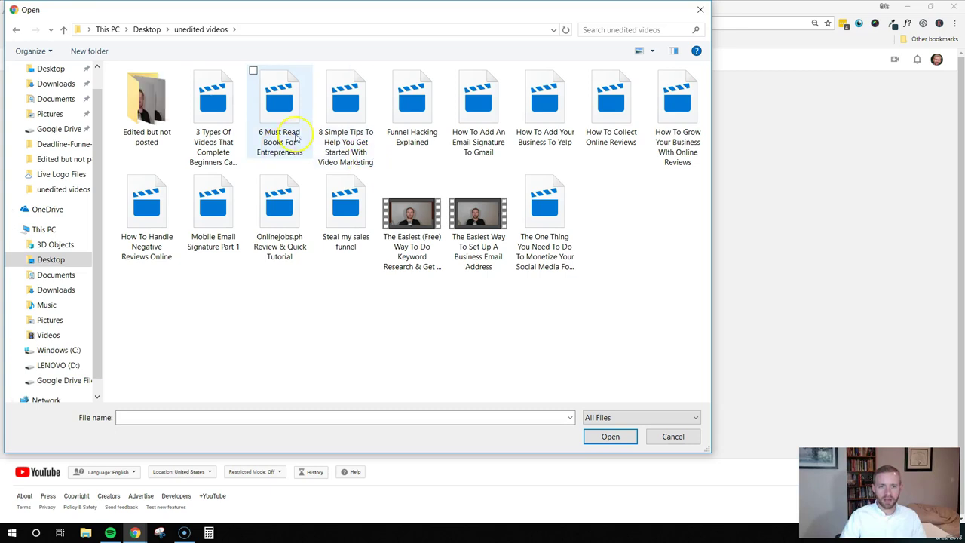
{"action": "left_click", "coordinate": [233, 128]}
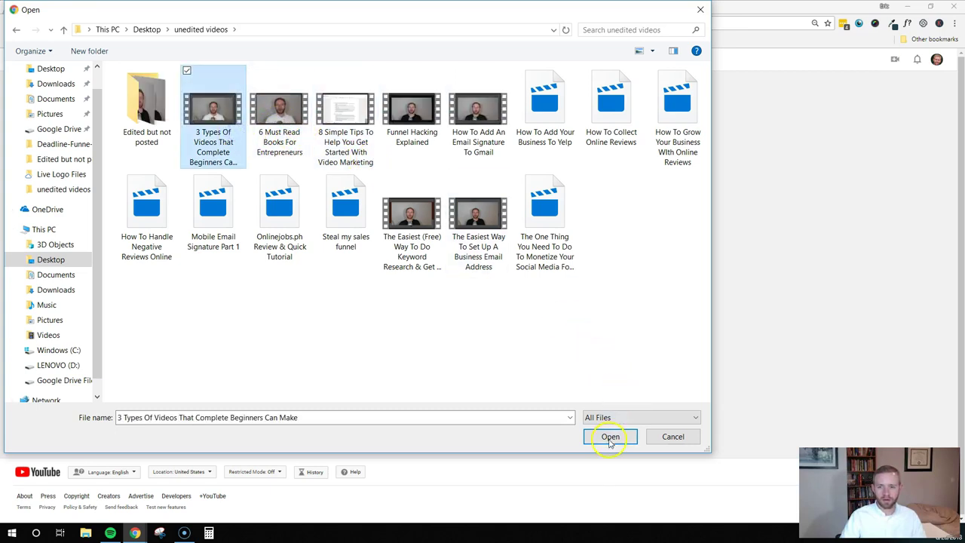
{"action": "left_click", "coordinate": [610, 438]}
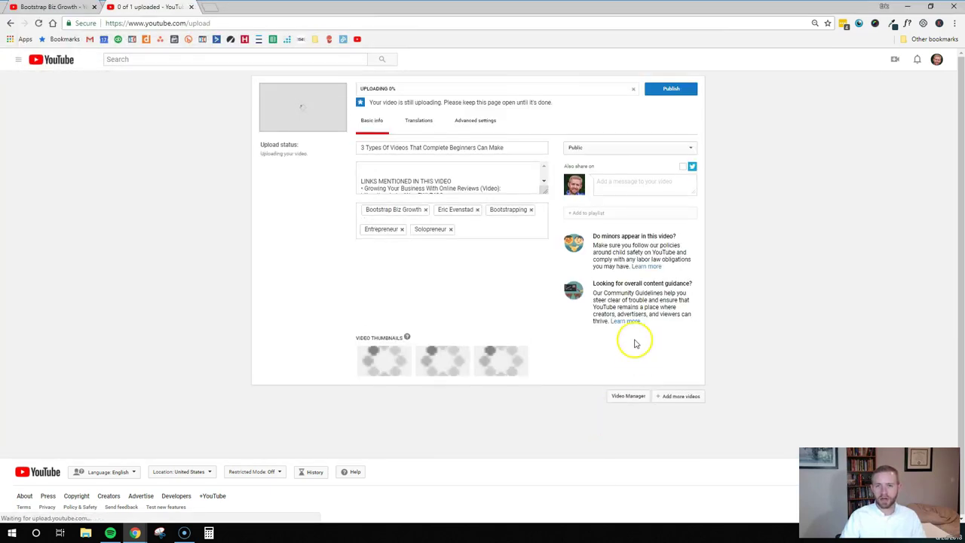
Select the uploaded video's title to check it, then return to the Bootstrap Biz Growth channel tab.
{"action": "triple_click", "coordinate": [431, 149]}
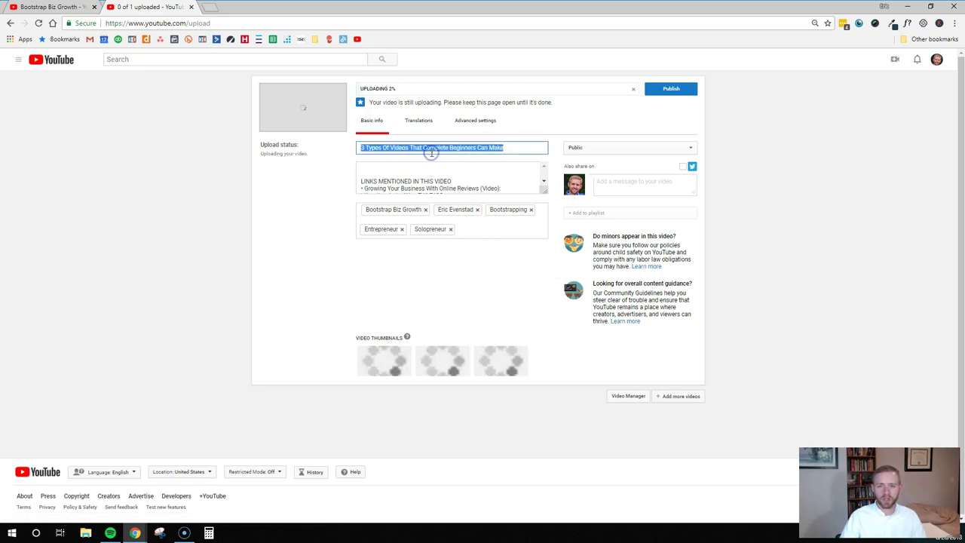
{"action": "double_click", "coordinate": [373, 148]}
{"action": "triple_click", "coordinate": [371, 150]}
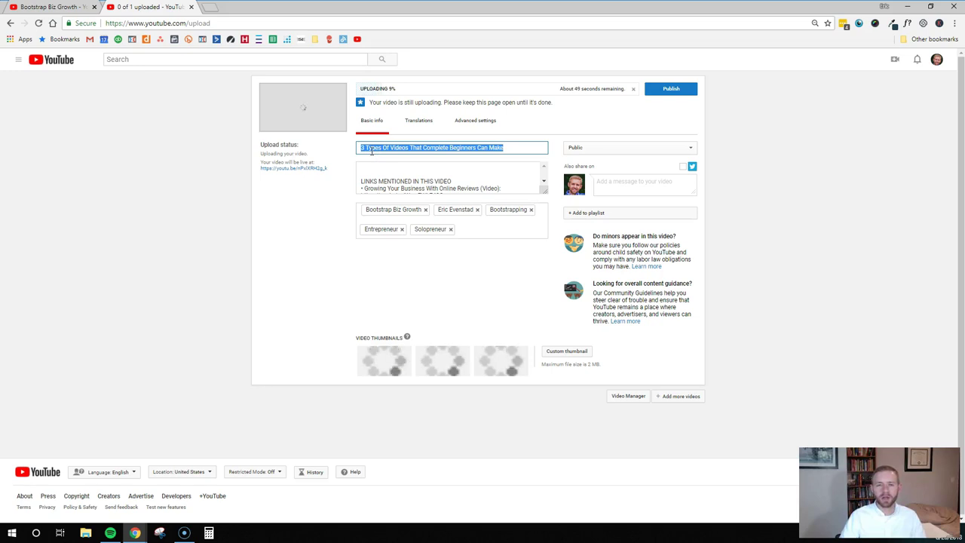
{"action": "left_click", "coordinate": [36, 8]}
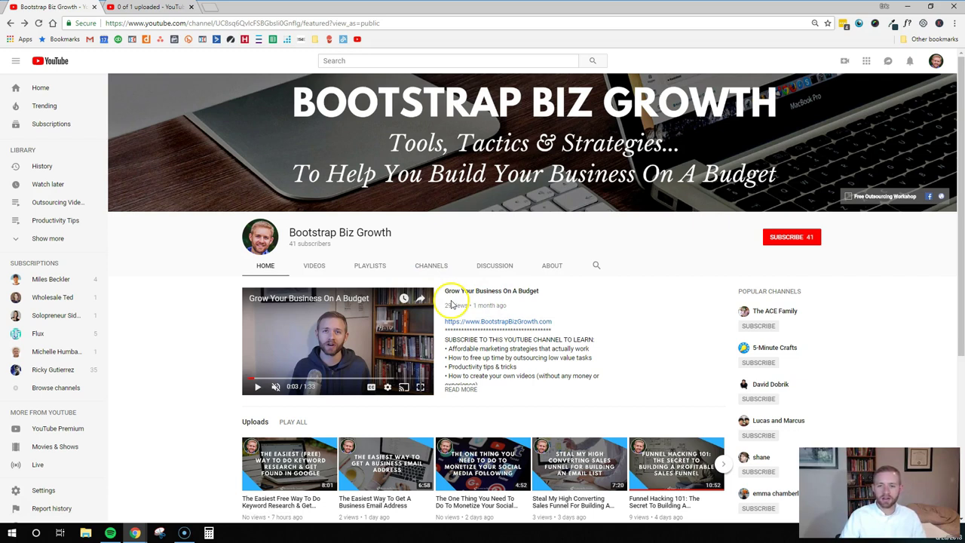
Check the description box on the upload page, then go back to the channel page.
{"action": "left_click", "coordinate": [538, 297]}
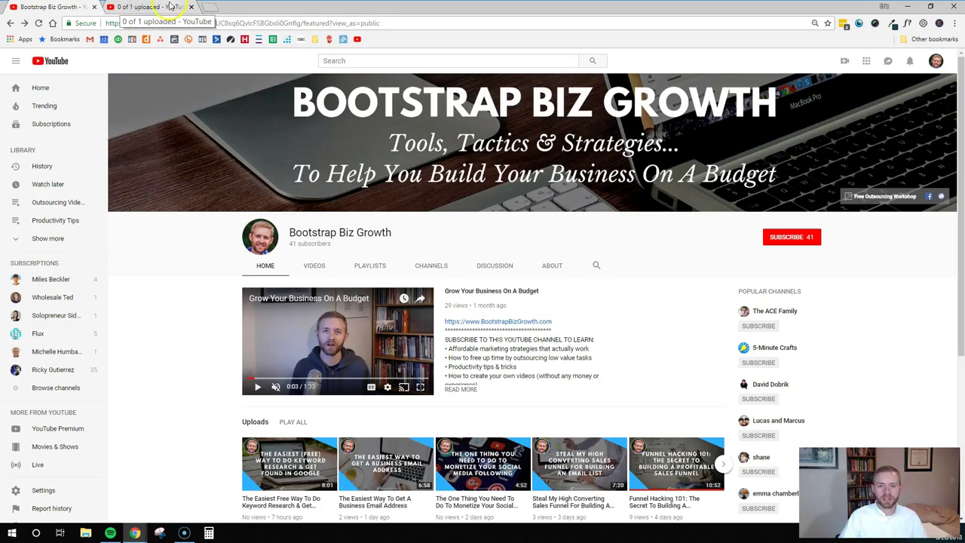
{"action": "left_click", "coordinate": [175, 7]}
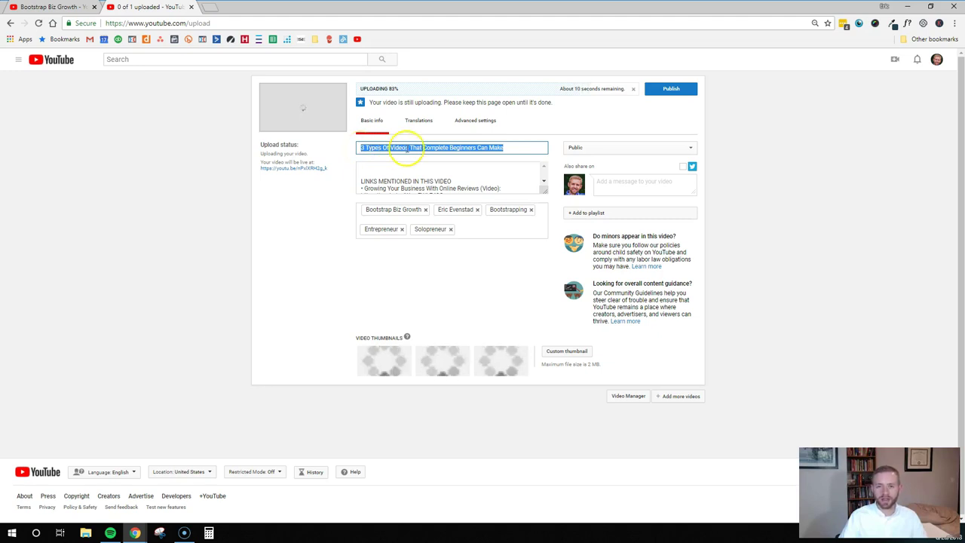
{"action": "left_click", "coordinate": [380, 167]}
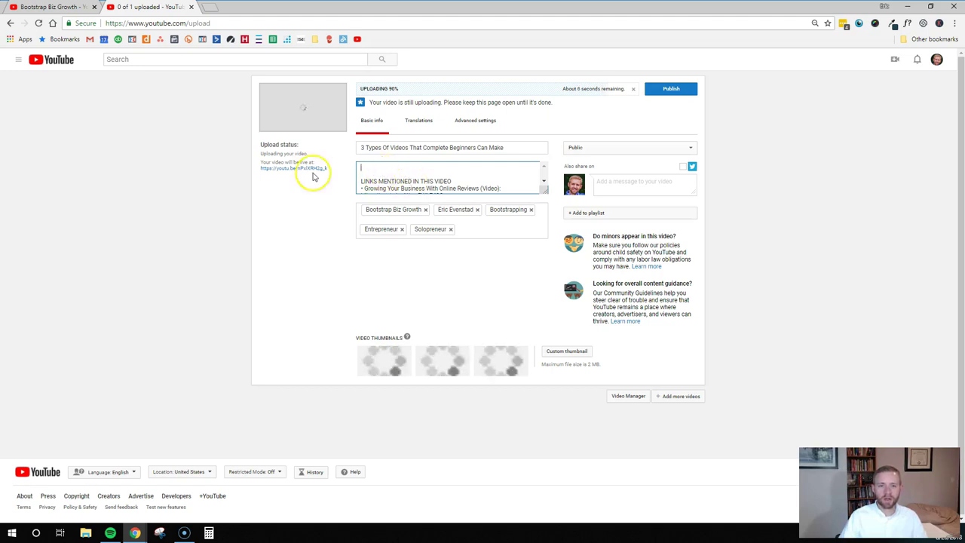
{"action": "left_click", "coordinate": [49, 7]}
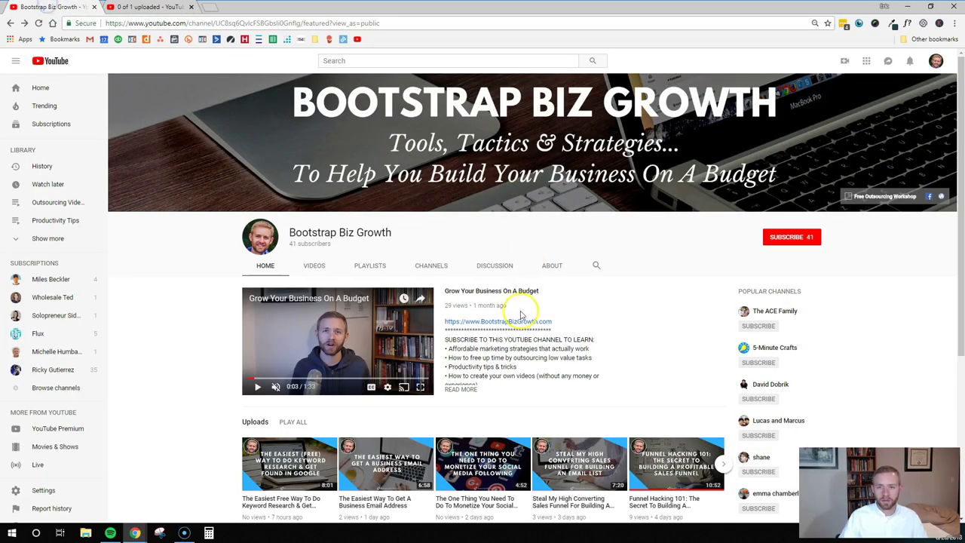
{"action": "scroll", "coordinate": [498, 317], "scroll_direction": "down", "scroll_amount": 2}
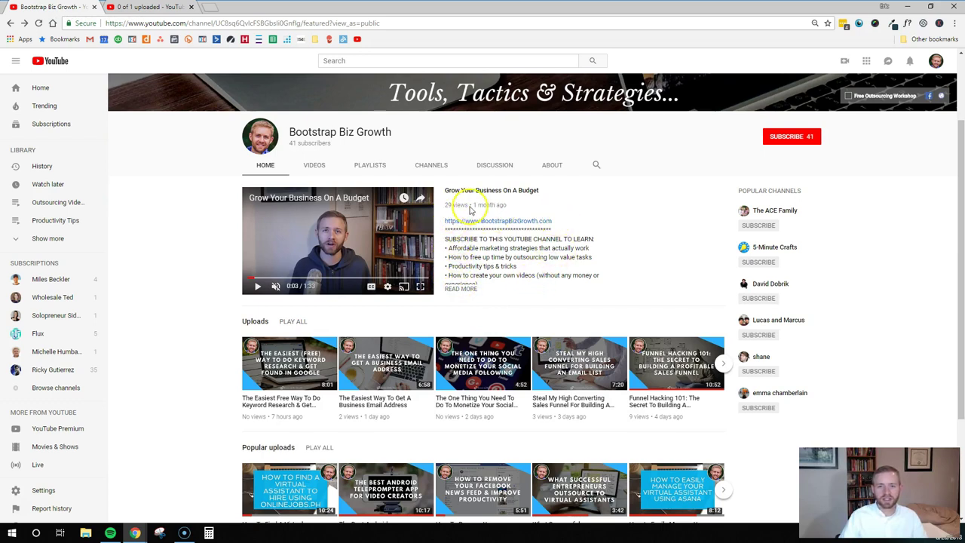
Open the 'Grow Your Business On A Budget' watch page and expand its full description.
{"action": "left_click", "coordinate": [454, 286]}
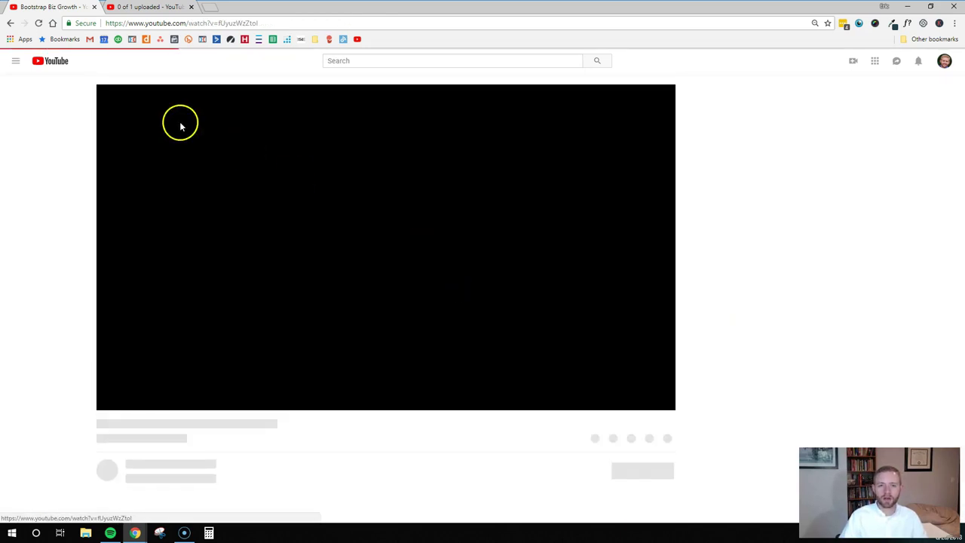
{"action": "scroll", "coordinate": [188, 418], "scroll_direction": "down", "scroll_amount": 3}
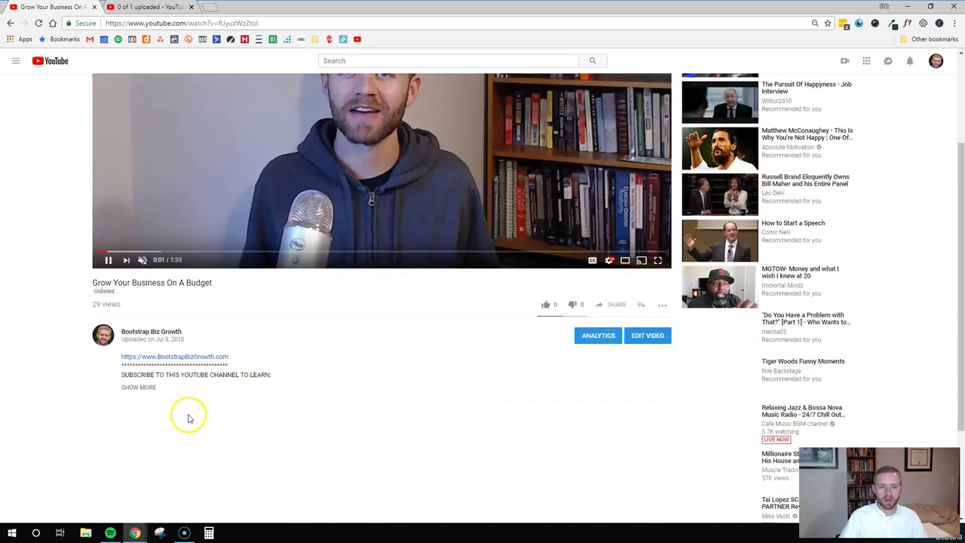
{"action": "left_click", "coordinate": [134, 339]}
{"action": "scroll", "coordinate": [151, 353], "scroll_direction": "down", "scroll_amount": 2}
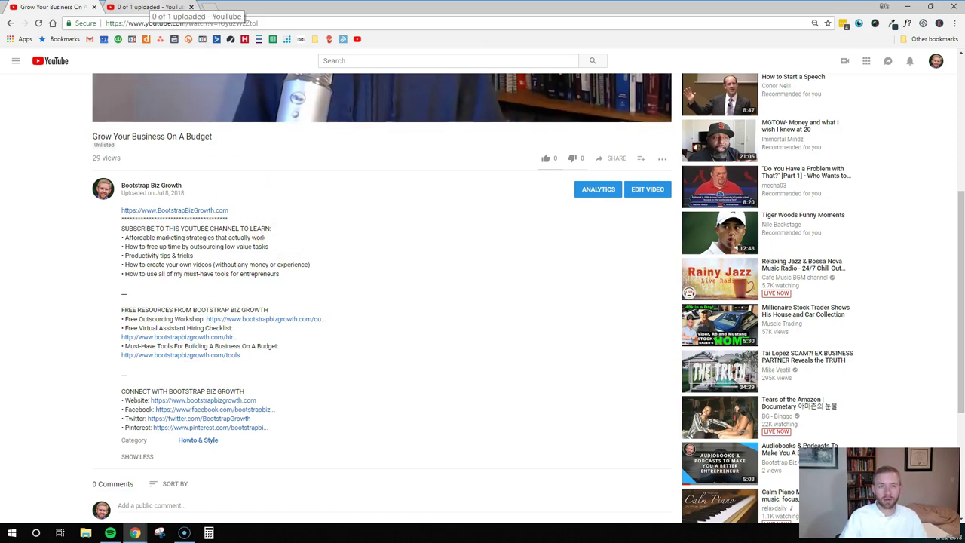
Return to the channel home page, then switch to the '0 of 1 uploaded' upload tab.
{"action": "left_click", "coordinate": [7, 25]}
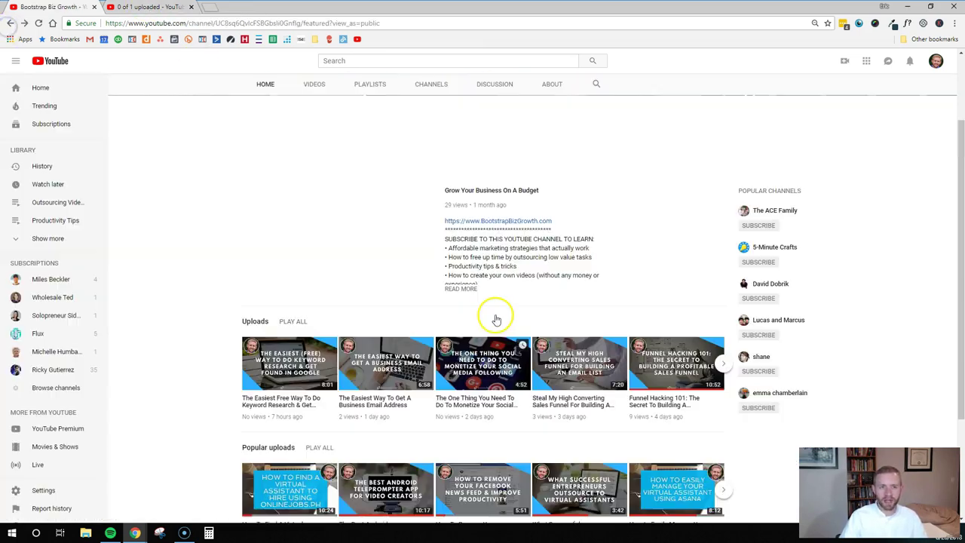
{"action": "scroll", "coordinate": [494, 276], "scroll_direction": "up", "scroll_amount": 1}
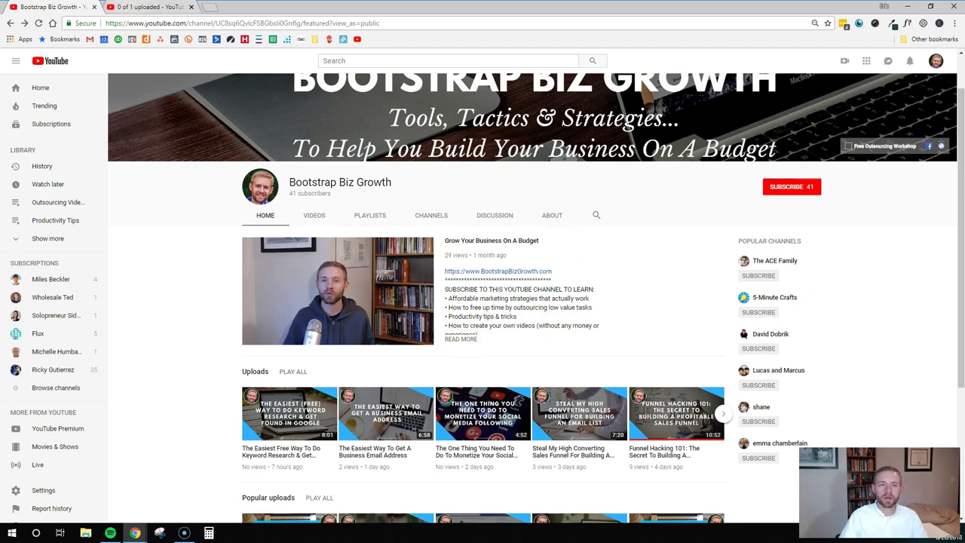
{"action": "left_click", "coordinate": [135, 6]}
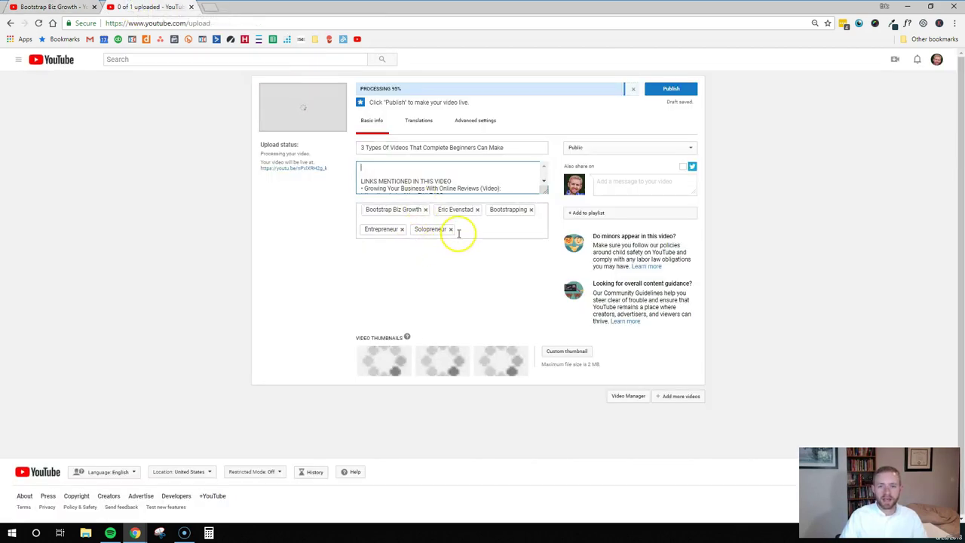
Resume the tags after Solopreneur, keep visibility on Public, and open the account menu.
{"action": "left_click", "coordinate": [473, 228]}
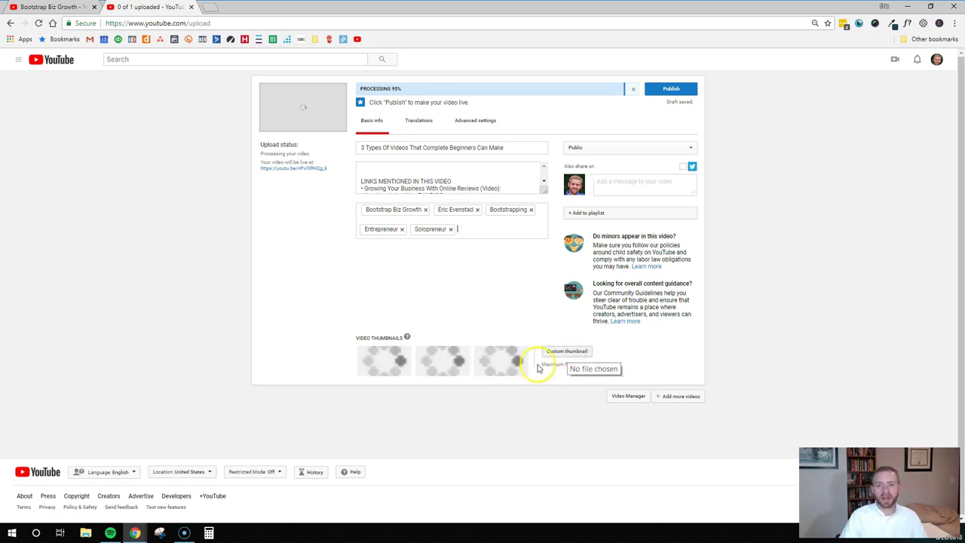
{"action": "mouse_move", "coordinate": [493, 371]}
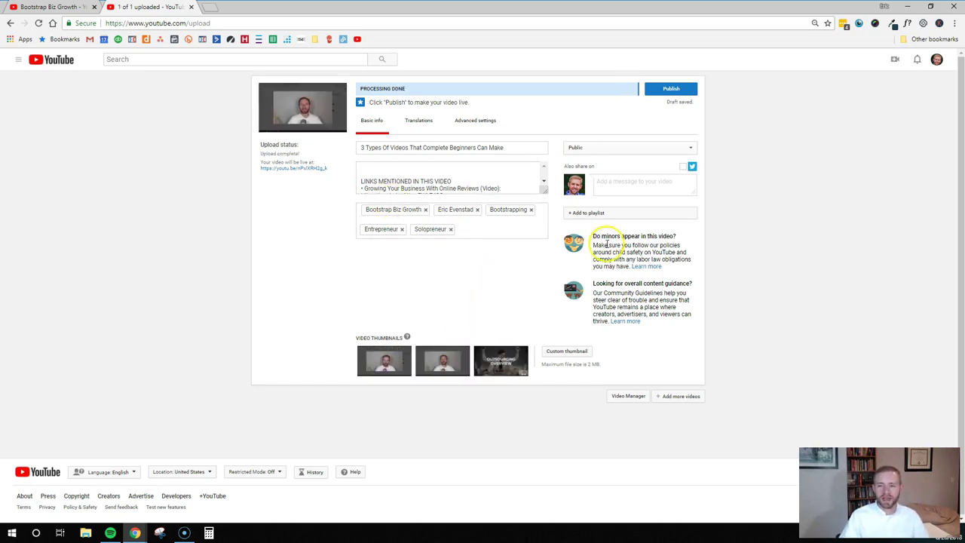
{"action": "left_click", "coordinate": [622, 149]}
{"action": "left_click", "coordinate": [593, 178]}
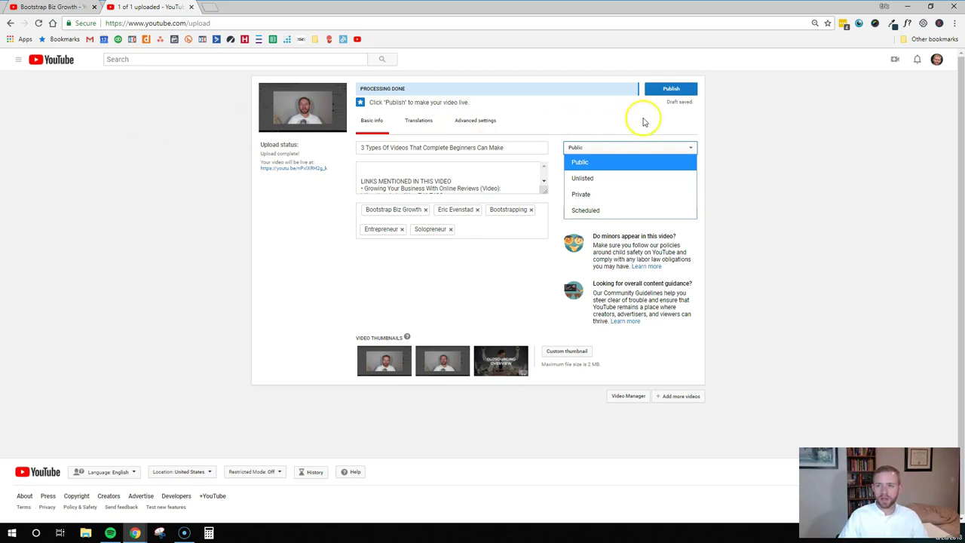
{"action": "left_click", "coordinate": [255, 168]}
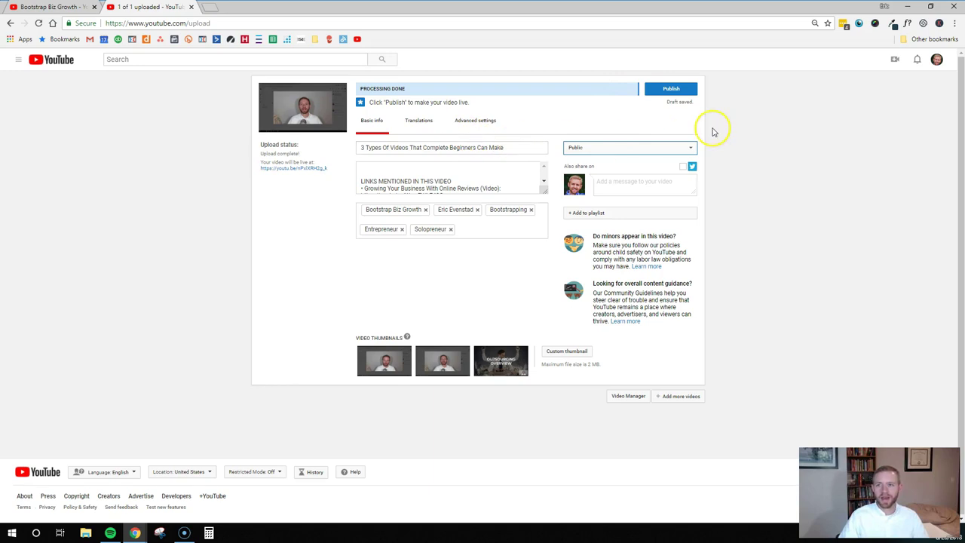
{"action": "left_click", "coordinate": [936, 60]}
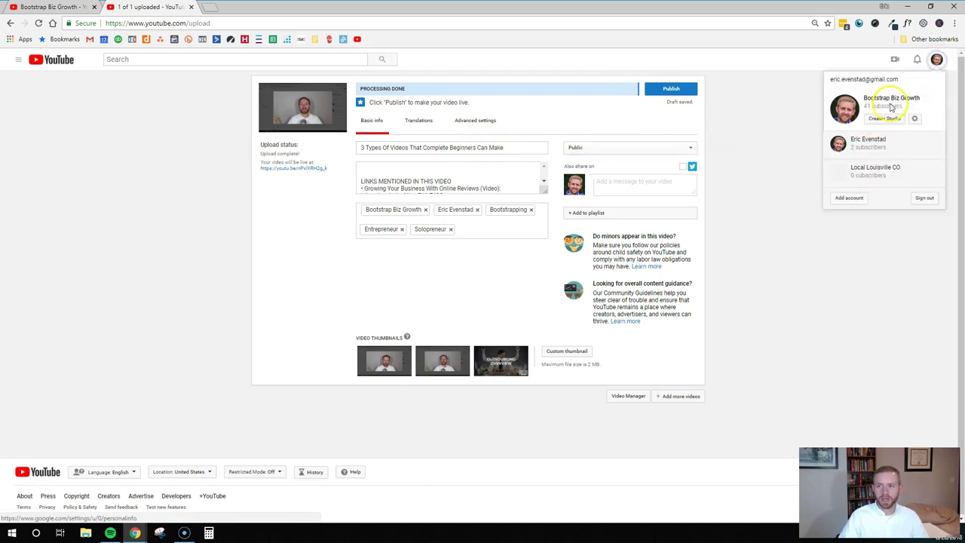
Leave the upload page for the Bootstrap Biz Growth channel and enter Customize Channel.
{"action": "left_click", "coordinate": [21, 61]}
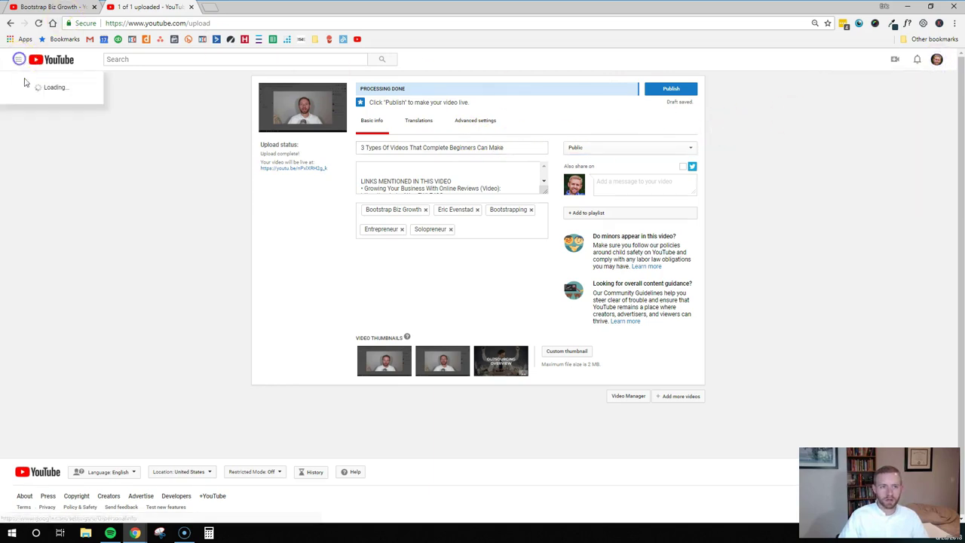
{"action": "left_click", "coordinate": [37, 95]}
{"action": "left_click", "coordinate": [533, 79]}
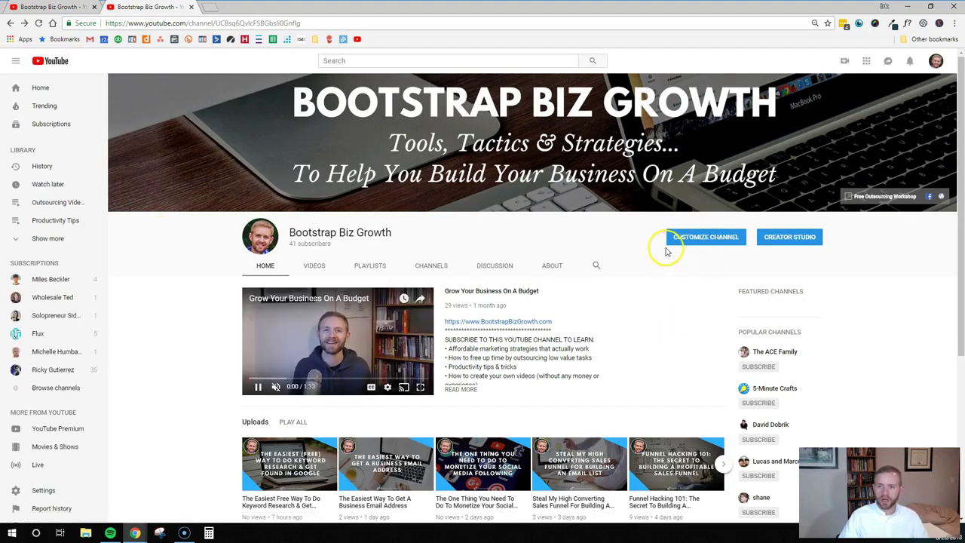
{"action": "left_click", "coordinate": [687, 238]}
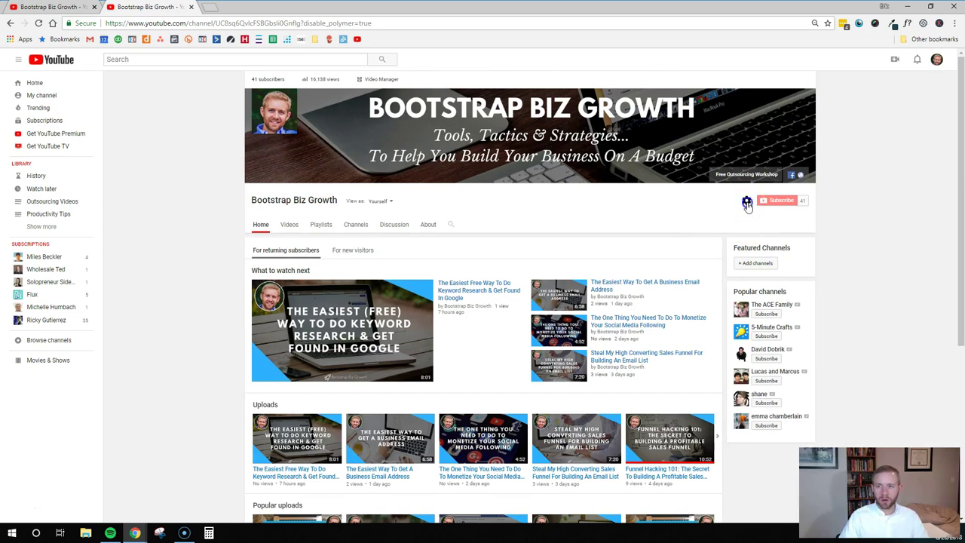
Switch on 'Customize the layout of your channel' in channel settings and save.
{"action": "left_click", "coordinate": [747, 204]}
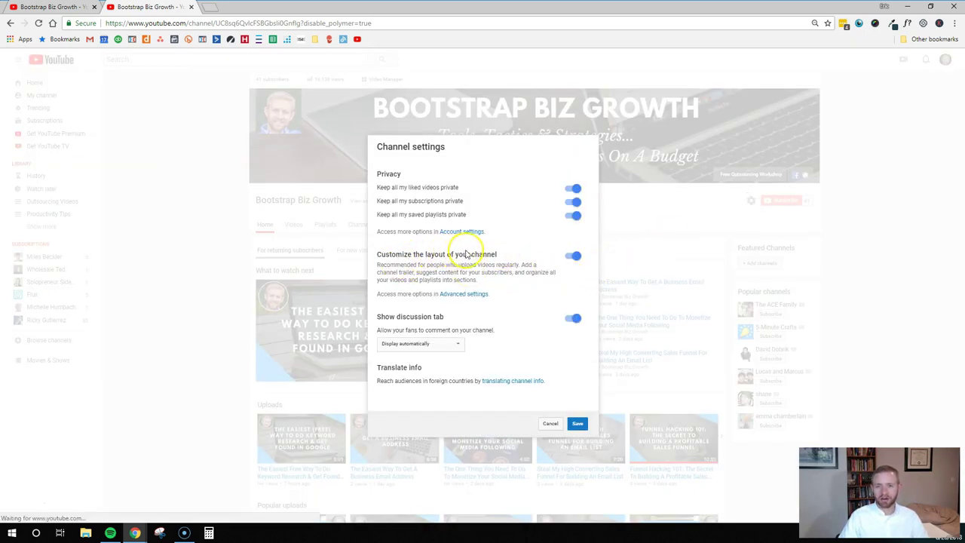
{"action": "left_click", "coordinate": [575, 258]}
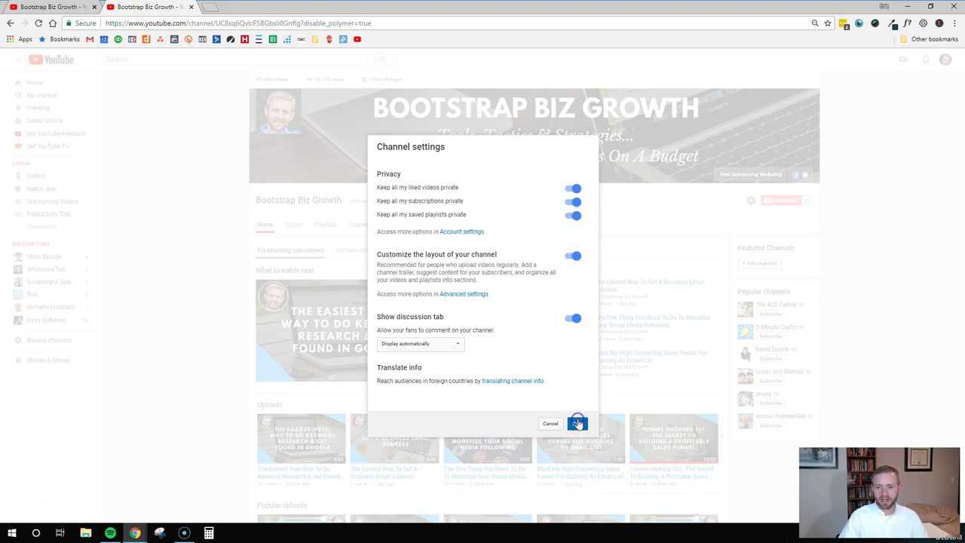
{"action": "left_click", "coordinate": [577, 425]}
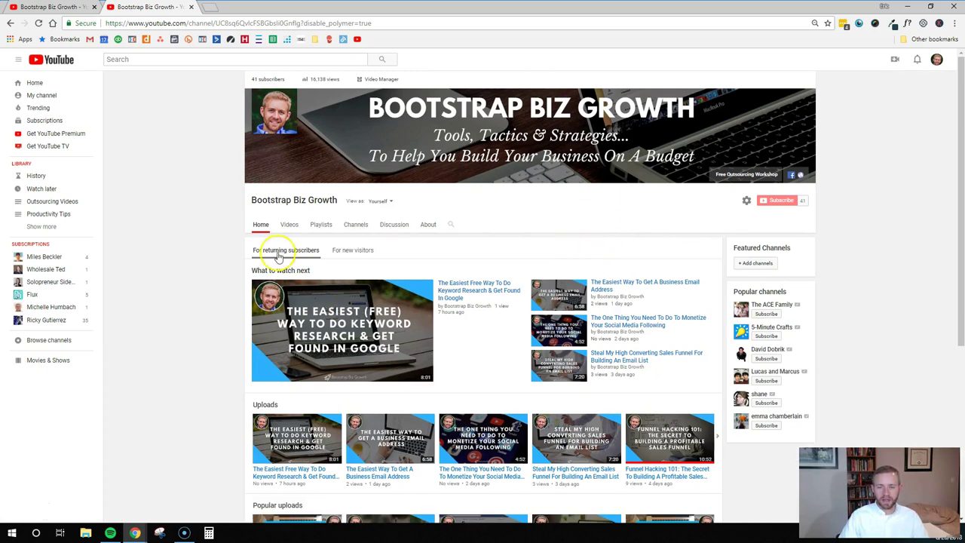
On the 'For new visitors' tab, change the trailer to 'Grow Your Business On A Budget' and save.
{"action": "left_click", "coordinate": [349, 252]}
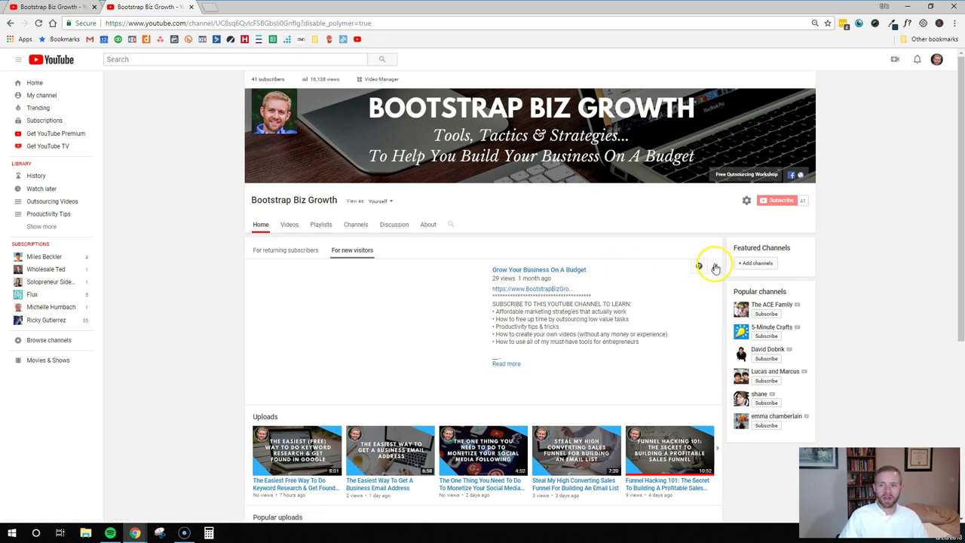
{"action": "left_click", "coordinate": [715, 270]}
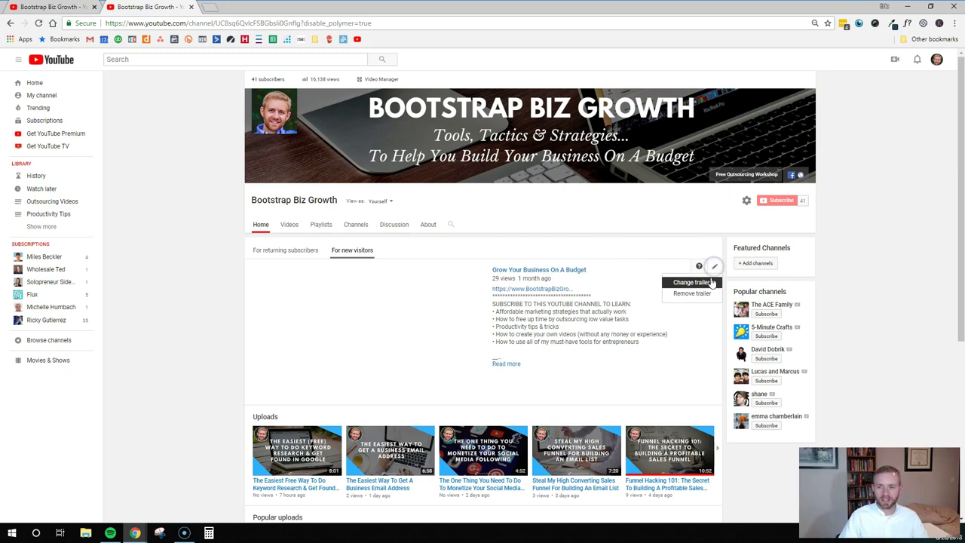
{"action": "left_click", "coordinate": [691, 282]}
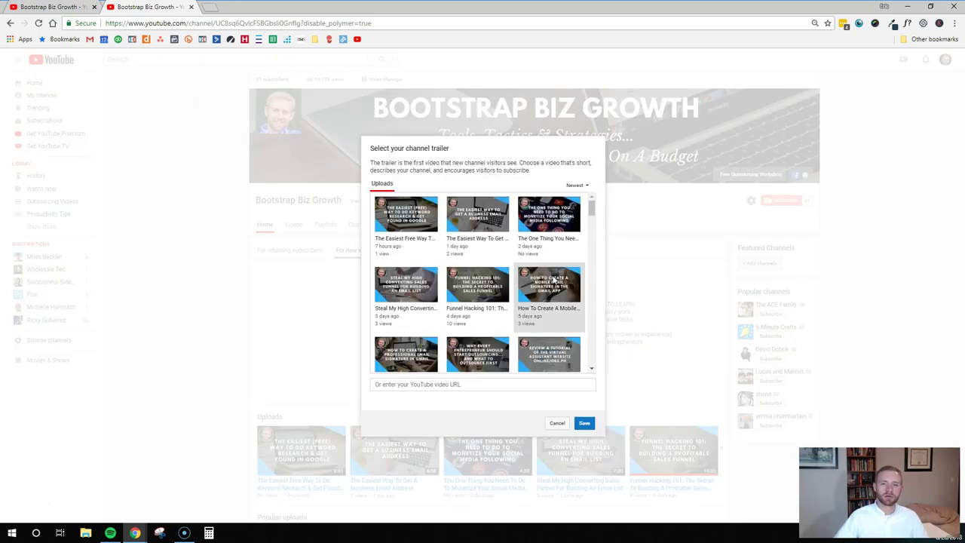
{"action": "scroll", "coordinate": [496, 254], "scroll_direction": "down", "scroll_amount": 5}
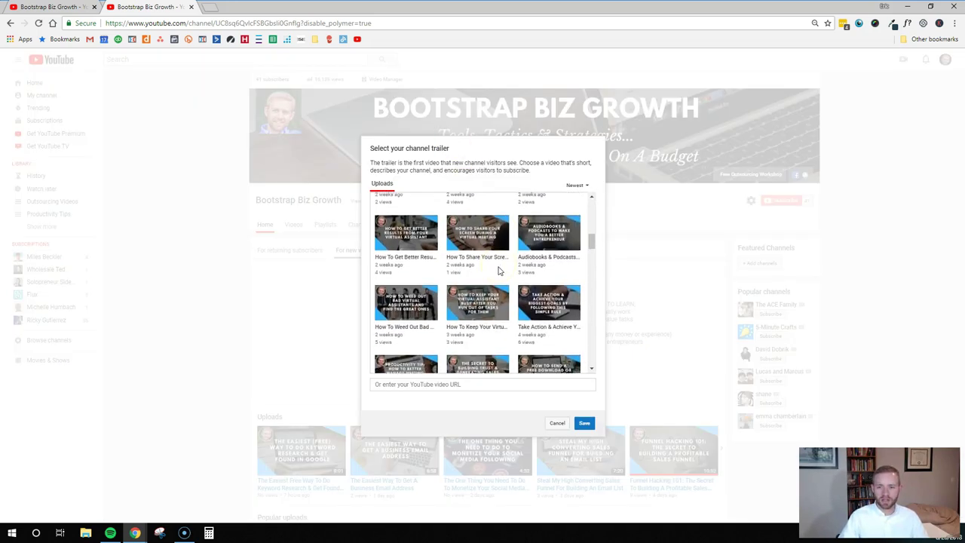
{"action": "scroll", "coordinate": [498, 270], "scroll_direction": "down", "scroll_amount": 6}
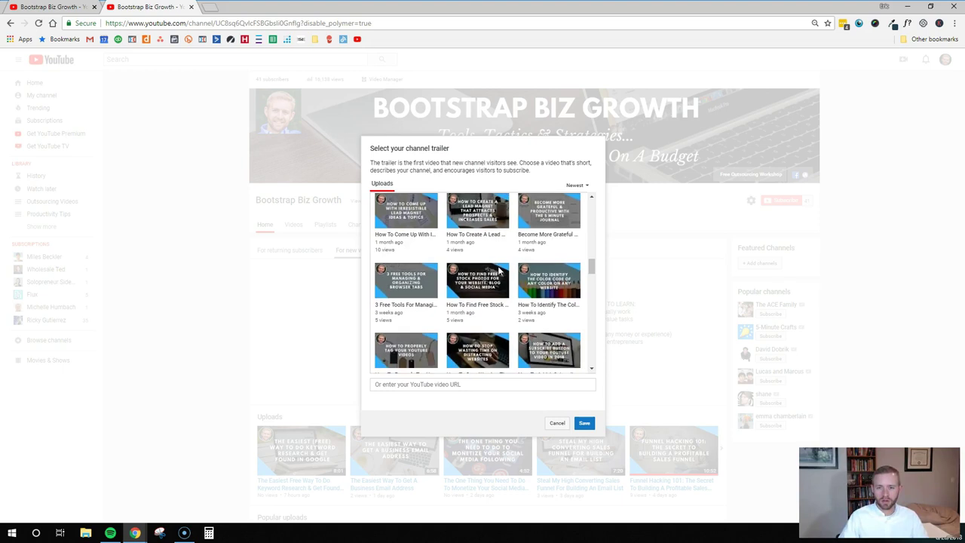
{"action": "scroll", "coordinate": [499, 270], "scroll_direction": "down", "scroll_amount": 3}
{"action": "left_click", "coordinate": [380, 248]}
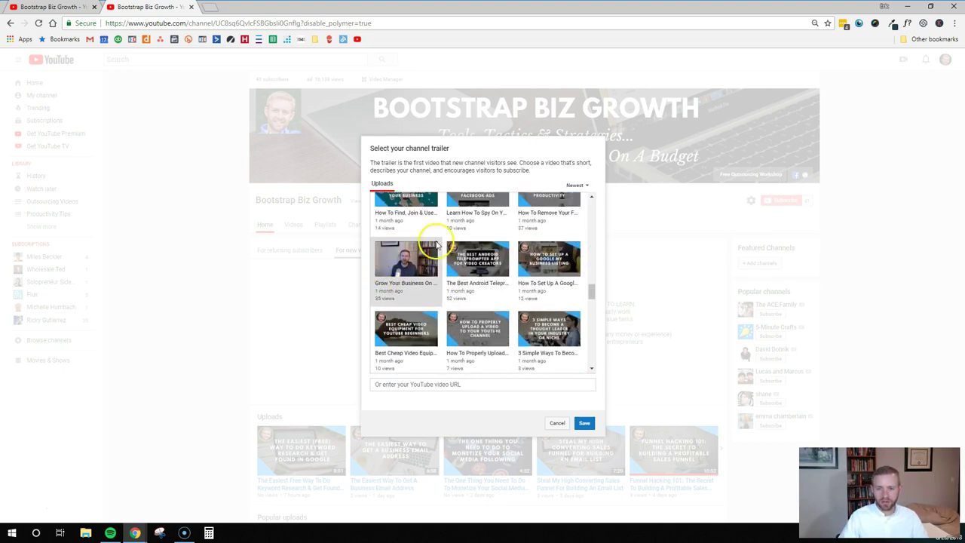
{"action": "left_click", "coordinate": [402, 262]}
{"action": "left_click", "coordinate": [583, 425]}
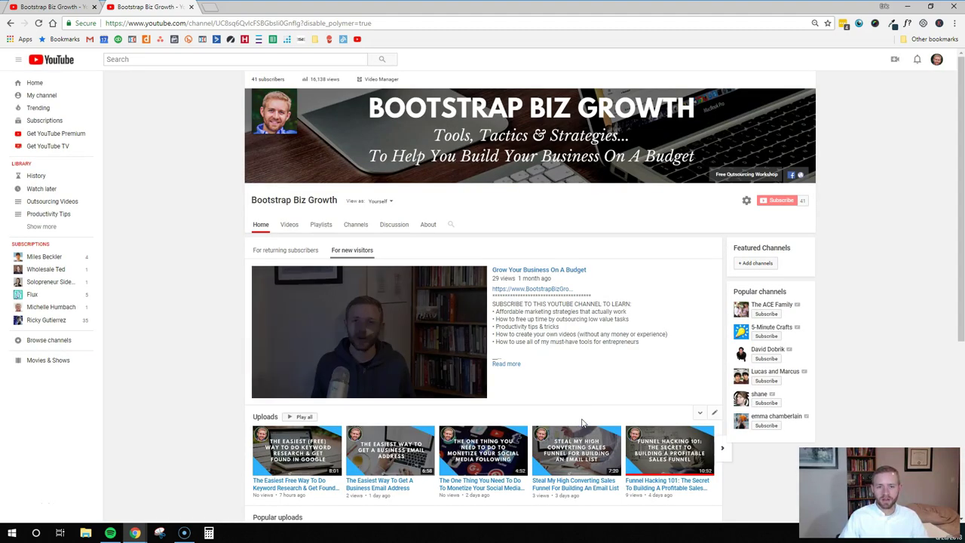